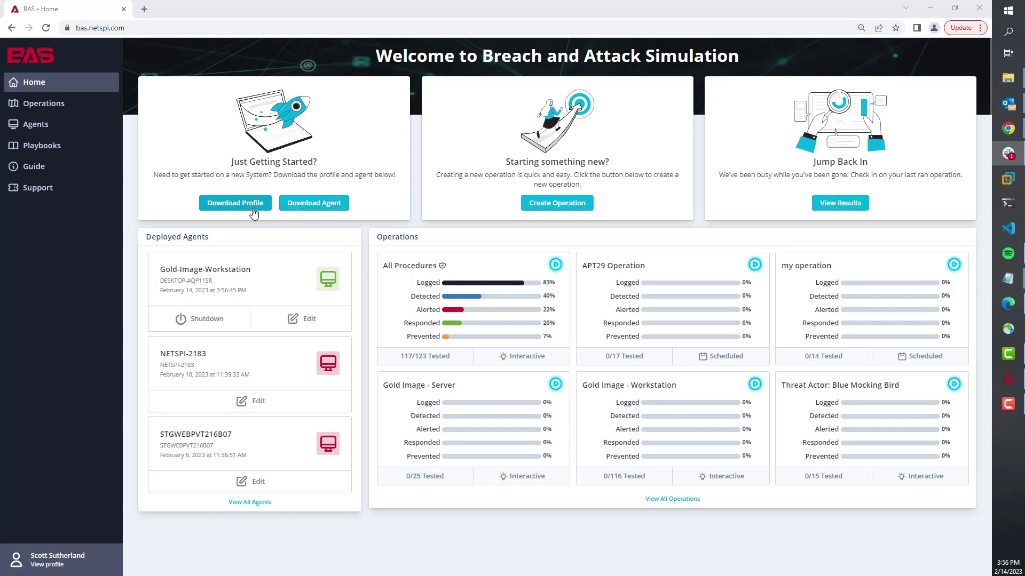
Request the agent installer download, then open the last run operation's results in the Workspace
{"action": "left_click", "coordinate": [308, 200]}
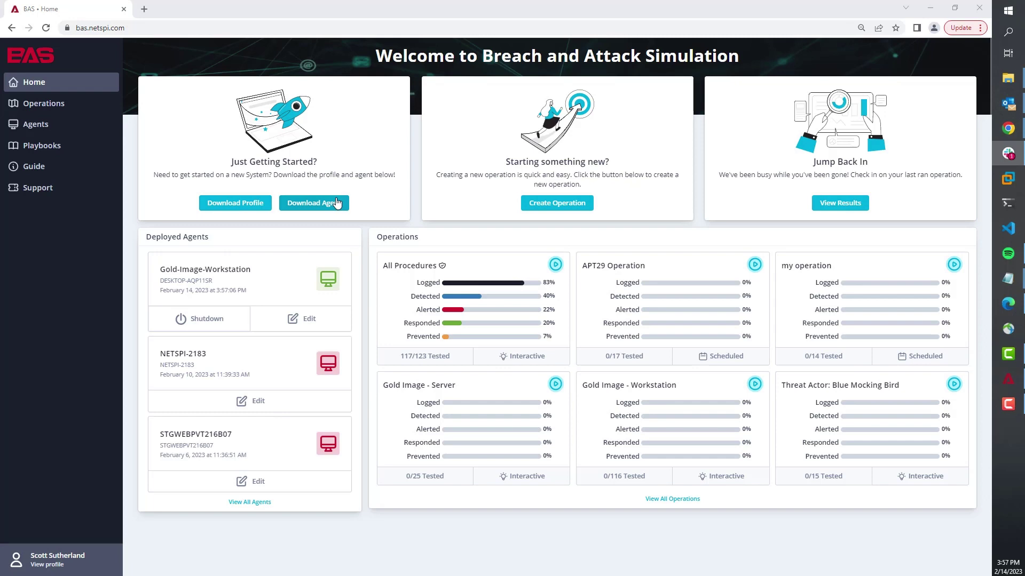
{"action": "left_click", "coordinate": [837, 203]}
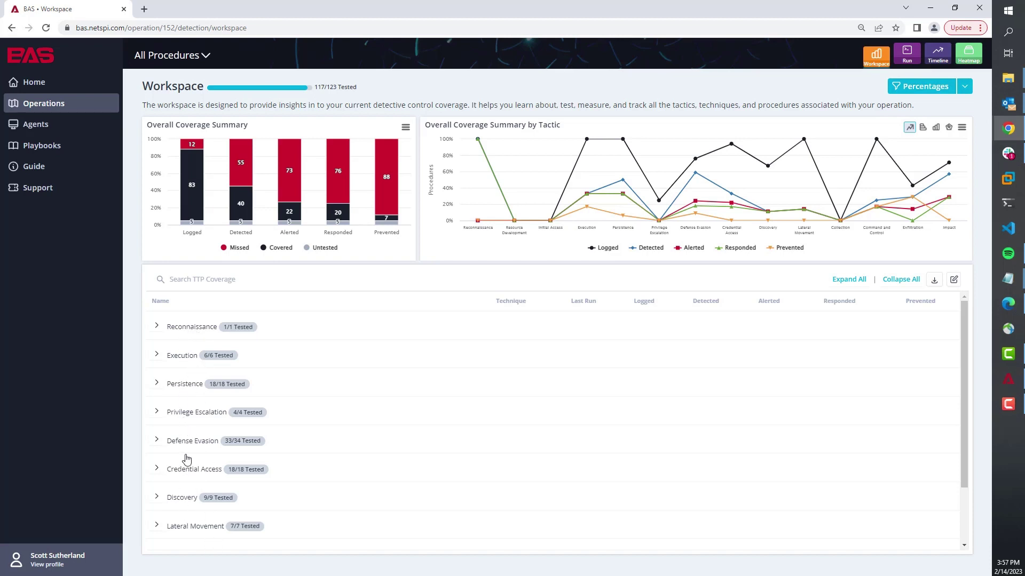
Expand Execution and show details for the Windows Command Shell (T1059.008) procedure
{"action": "left_click", "coordinate": [199, 355]}
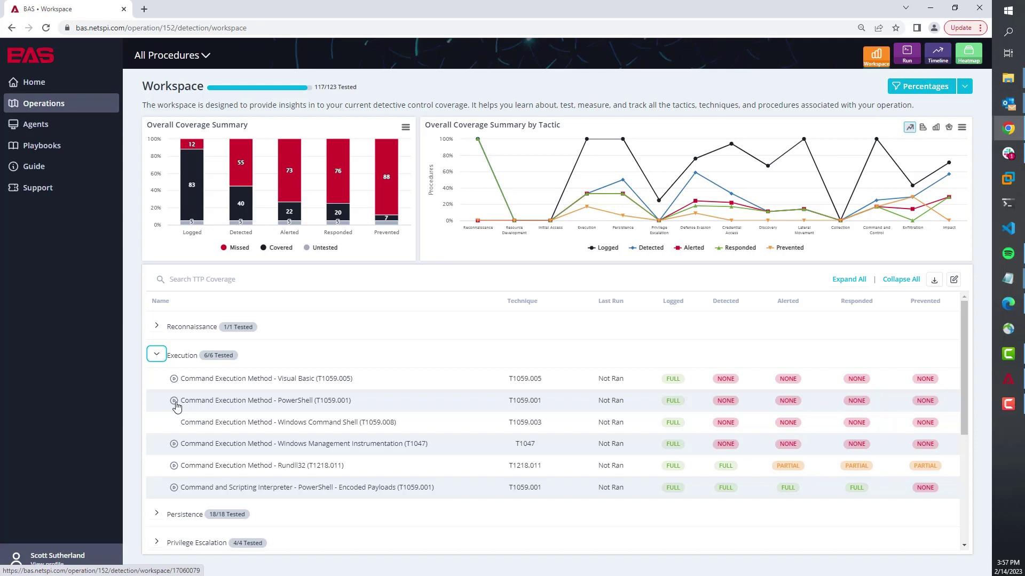
{"action": "left_click", "coordinate": [178, 429]}
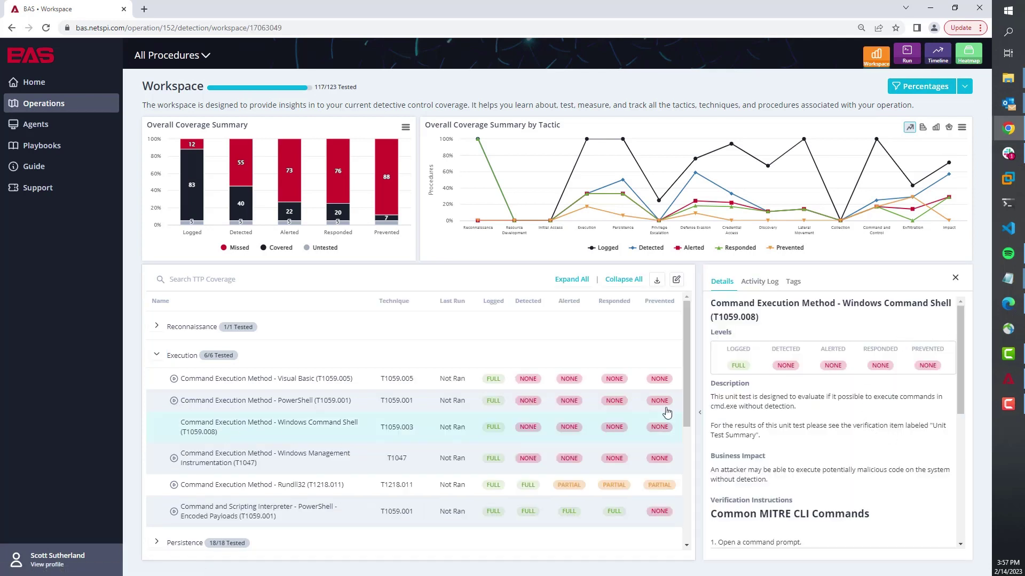
Show the PowerShell (T1059.001) procedure in a widened panel and read its description
{"action": "left_click", "coordinate": [220, 408]}
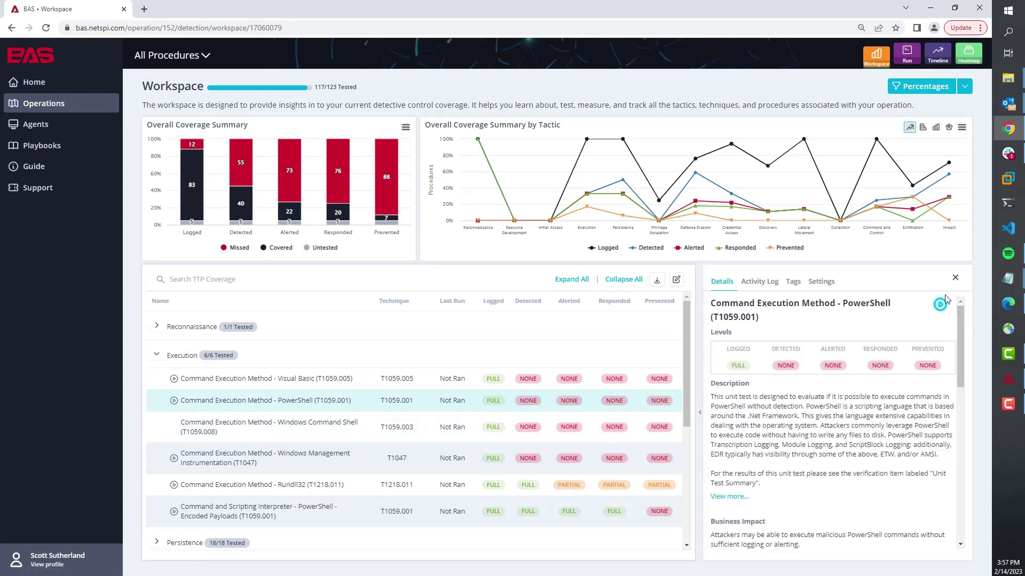
{"action": "left_click", "coordinate": [702, 425]}
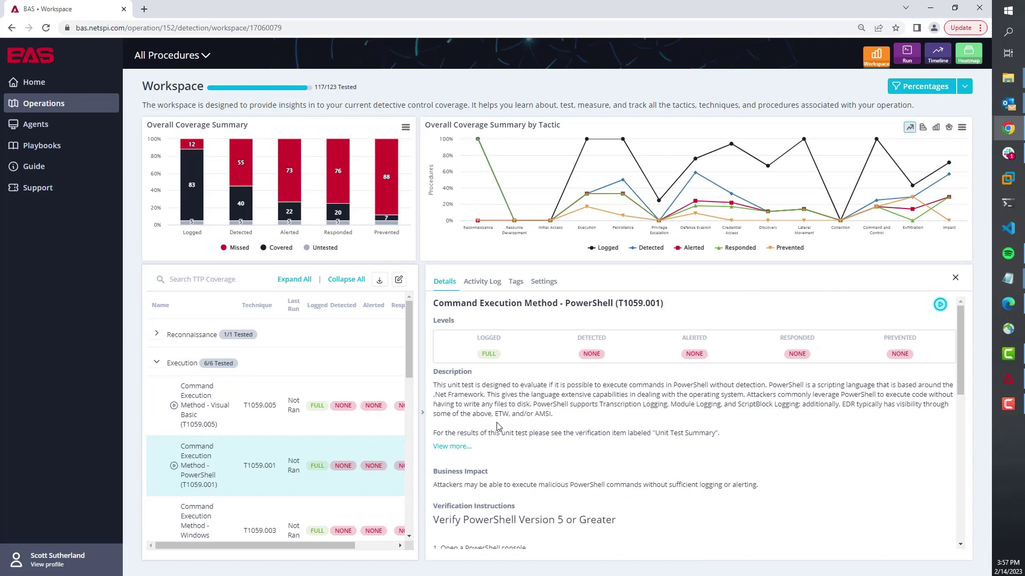
{"action": "left_click_drag", "start_coordinate": [441, 385], "coordinate": [585, 420]}
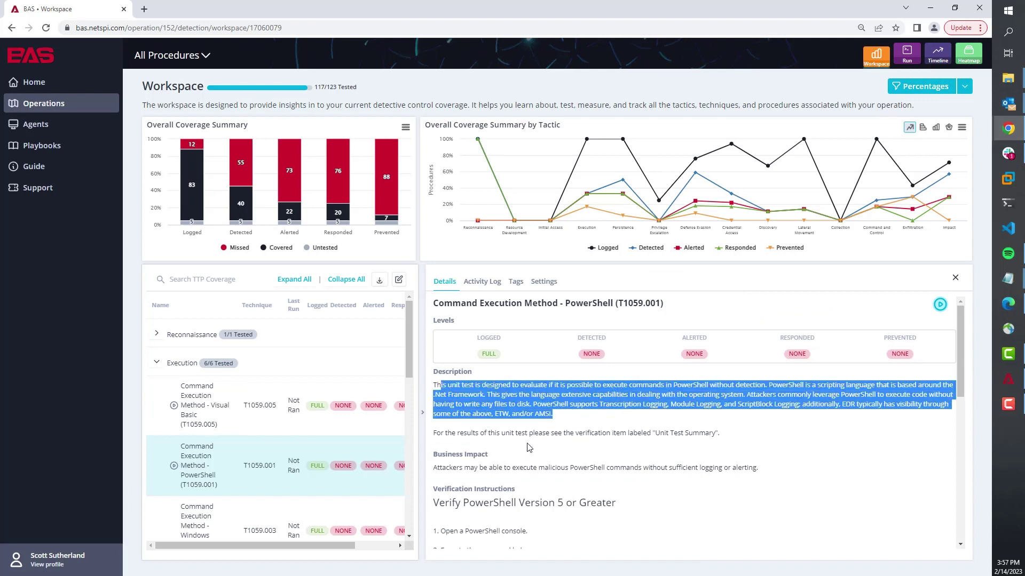
{"action": "scroll", "coordinate": [528, 447], "scroll_direction": "down", "scroll_amount": 3}
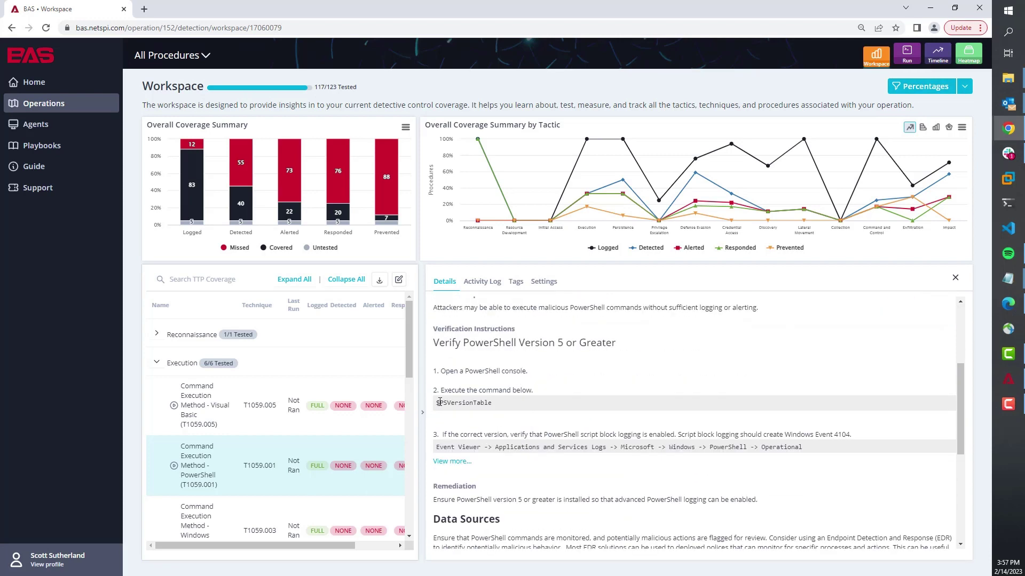
{"action": "scroll", "coordinate": [511, 511], "scroll_direction": "down", "scroll_amount": 3}
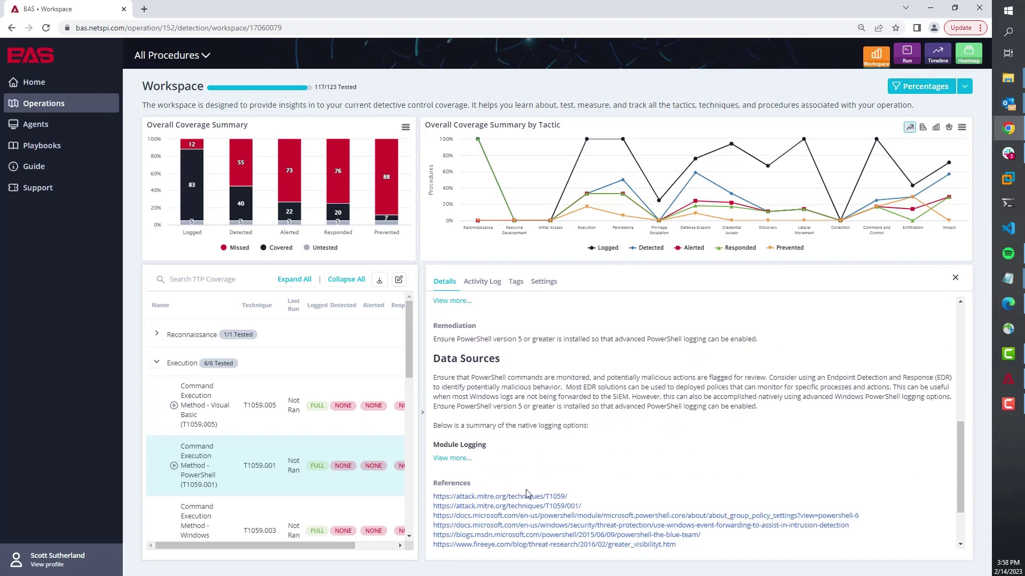
{"action": "scroll", "coordinate": [527, 493], "scroll_direction": "down", "scroll_amount": 1}
Expand the full Module Logging instructions and review the Prevention guidance
{"action": "left_click", "coordinate": [458, 407]}
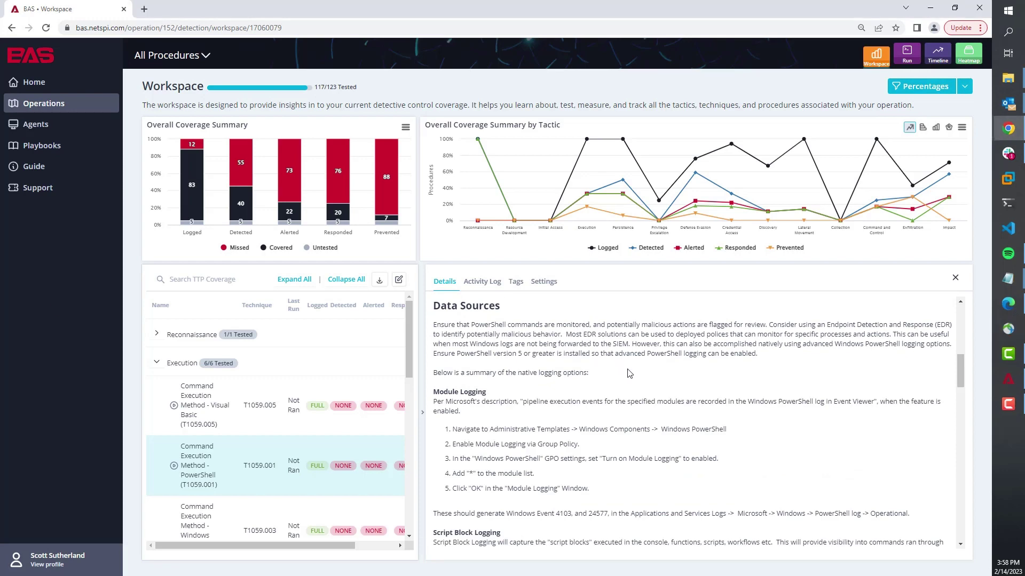
{"action": "scroll", "coordinate": [628, 384], "scroll_direction": "down", "scroll_amount": 2}
{"action": "scroll", "coordinate": [628, 384], "scroll_direction": "down", "scroll_amount": 6}
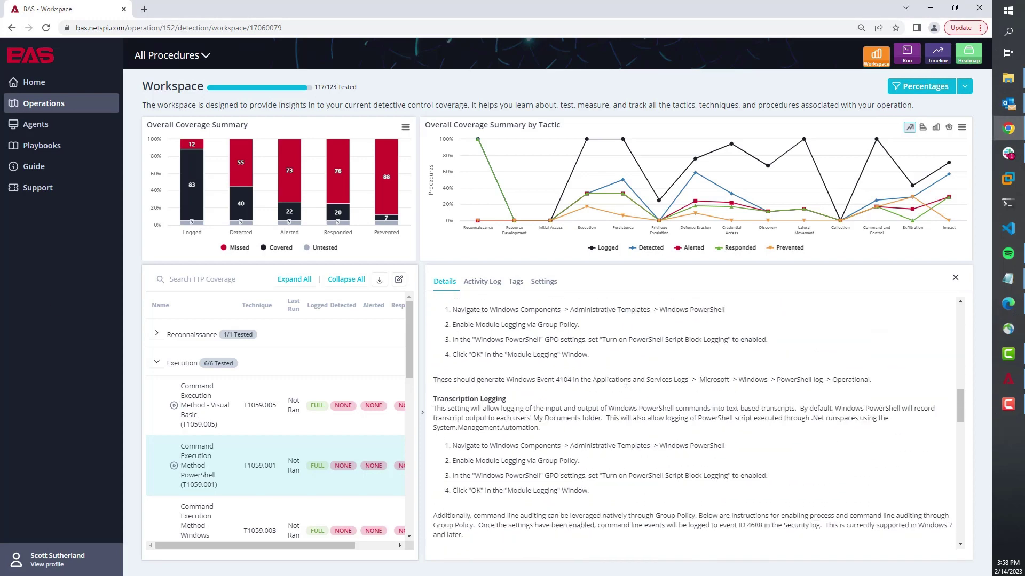
{"action": "scroll", "coordinate": [627, 383], "scroll_direction": "down", "scroll_amount": 8}
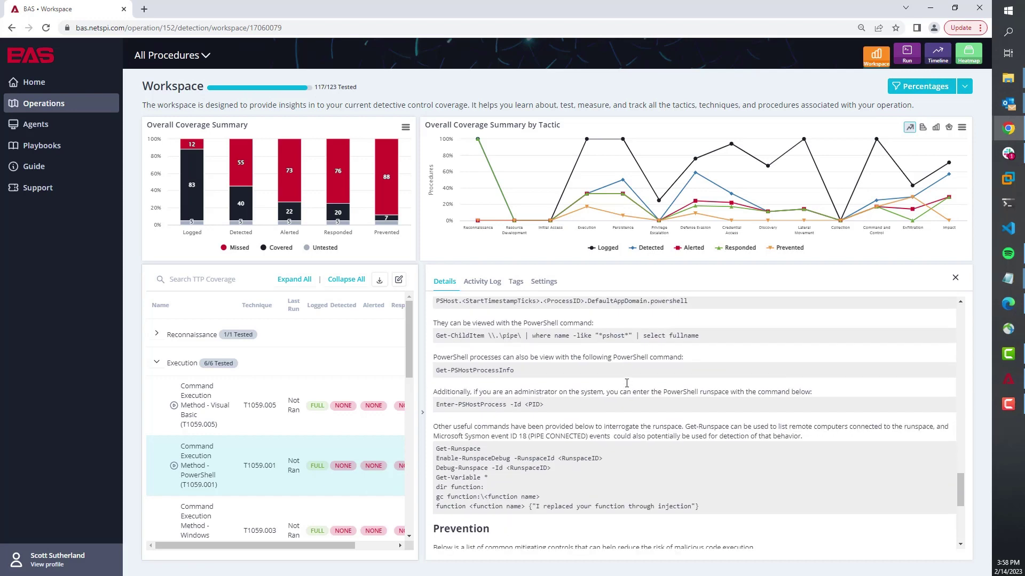
{"action": "left_click_drag", "start_coordinate": [478, 370], "coordinate": [658, 461]}
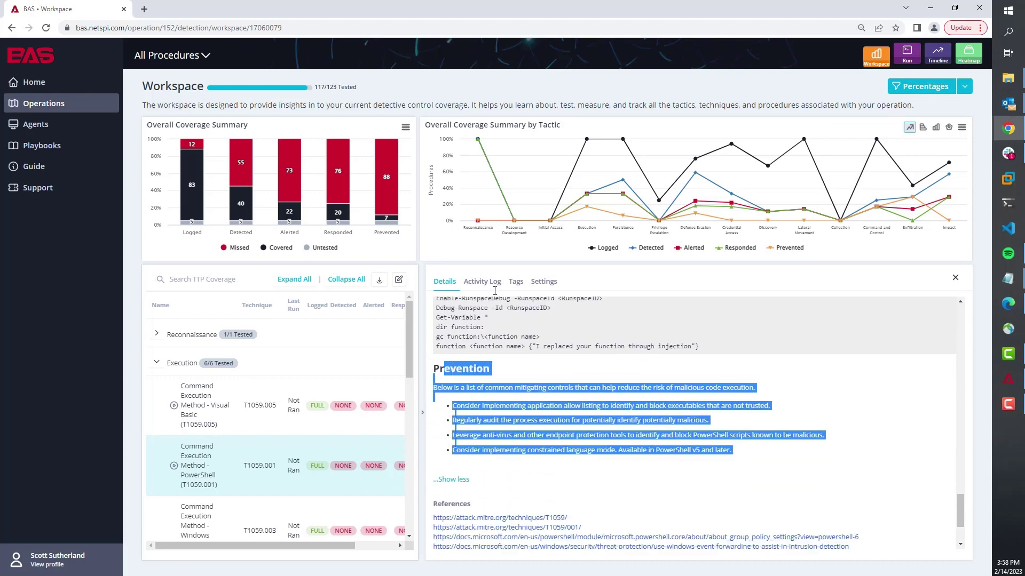
{"action": "scroll", "coordinate": [501, 312], "scroll_direction": "up", "scroll_amount": 15}
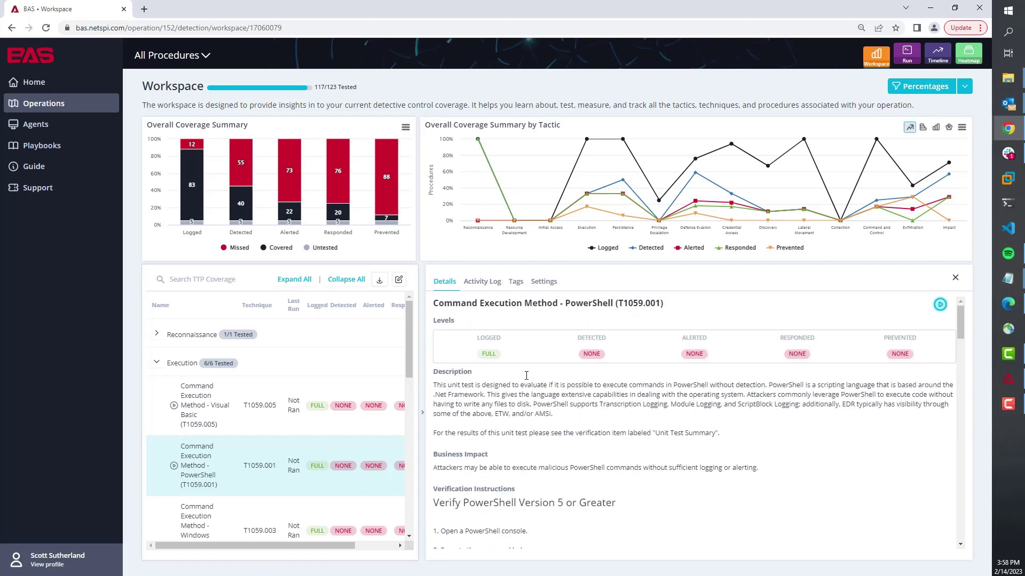
{"action": "left_click", "coordinate": [482, 283]}
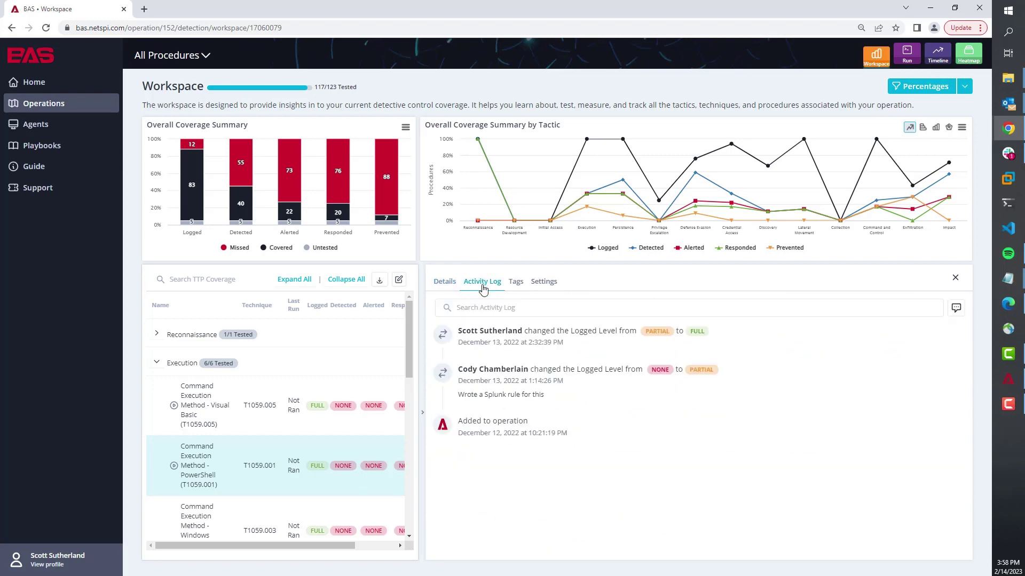
{"action": "left_click", "coordinate": [443, 287]}
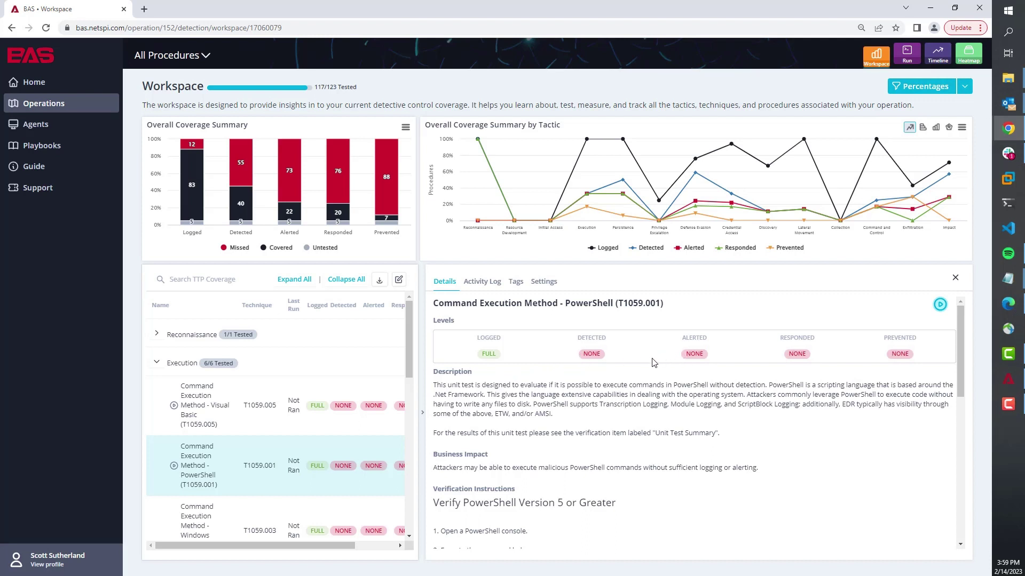
Show the PowerShell procedure's tags, expanding and collapsing the Threat Actor (63) group
{"action": "left_click", "coordinate": [576, 356]}
{"action": "left_click", "coordinate": [516, 282]}
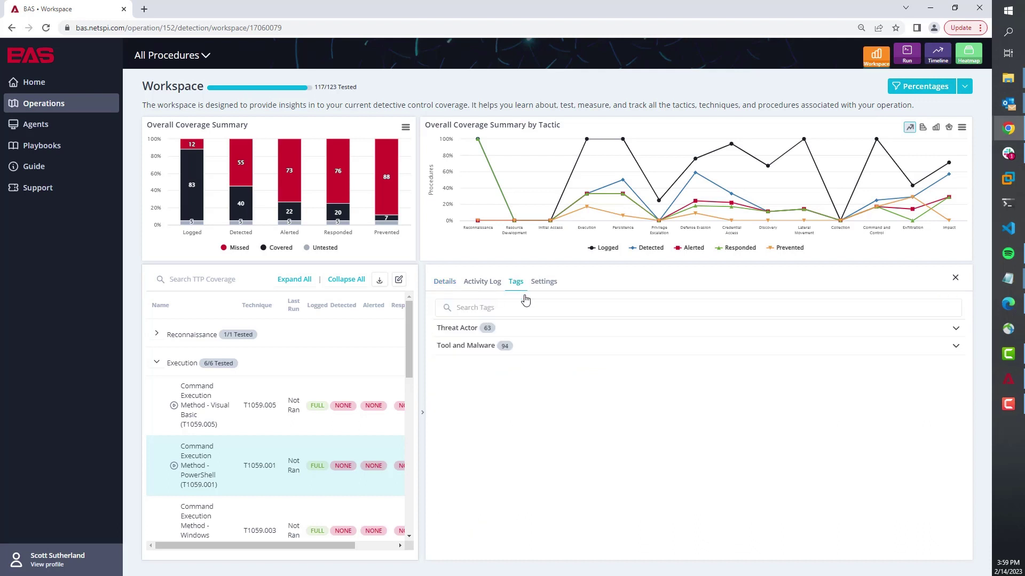
{"action": "left_click", "coordinate": [470, 329]}
{"action": "left_click", "coordinate": [472, 333]}
Close the details panel, draw tactic coverage as bars, and open the chart's export menu
{"action": "left_click", "coordinate": [955, 278]}
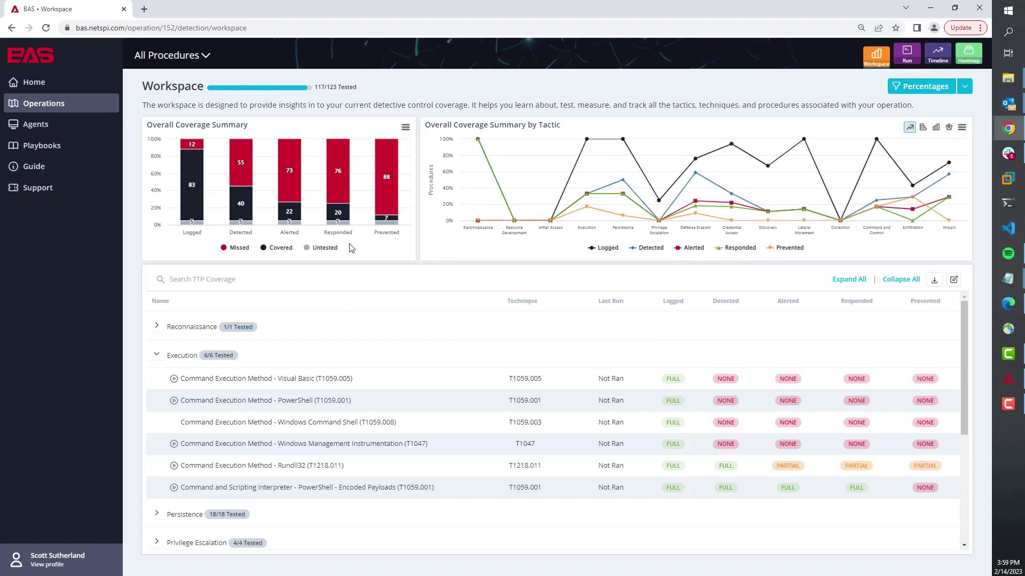
{"action": "left_click", "coordinate": [936, 127]}
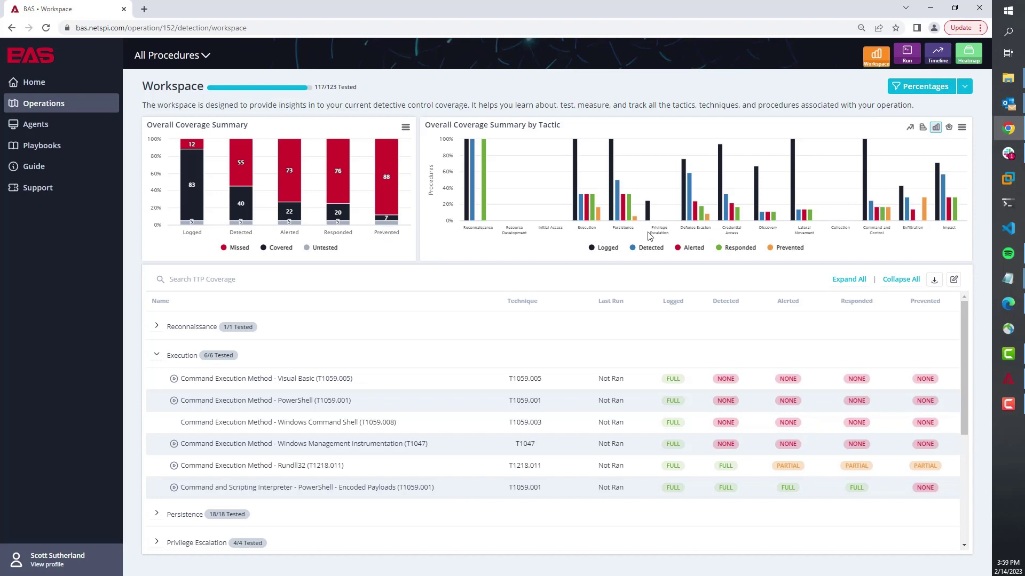
{"action": "mouse_move", "coordinate": [654, 222]}
{"action": "left_click", "coordinate": [961, 128]}
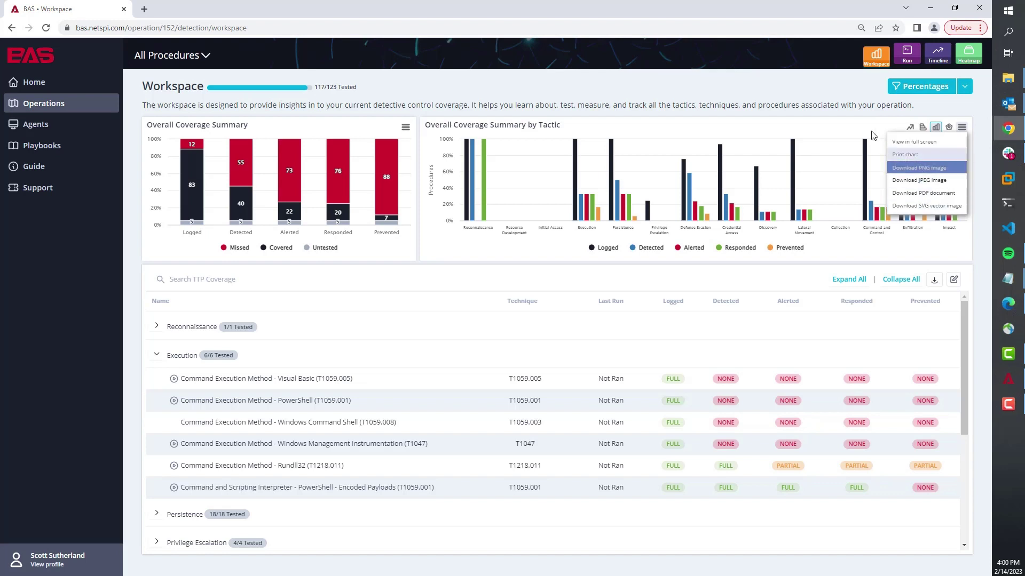
Switch charts from percentages to counts and preview the table's CSV/JSON export options
{"action": "left_click", "coordinate": [964, 87]}
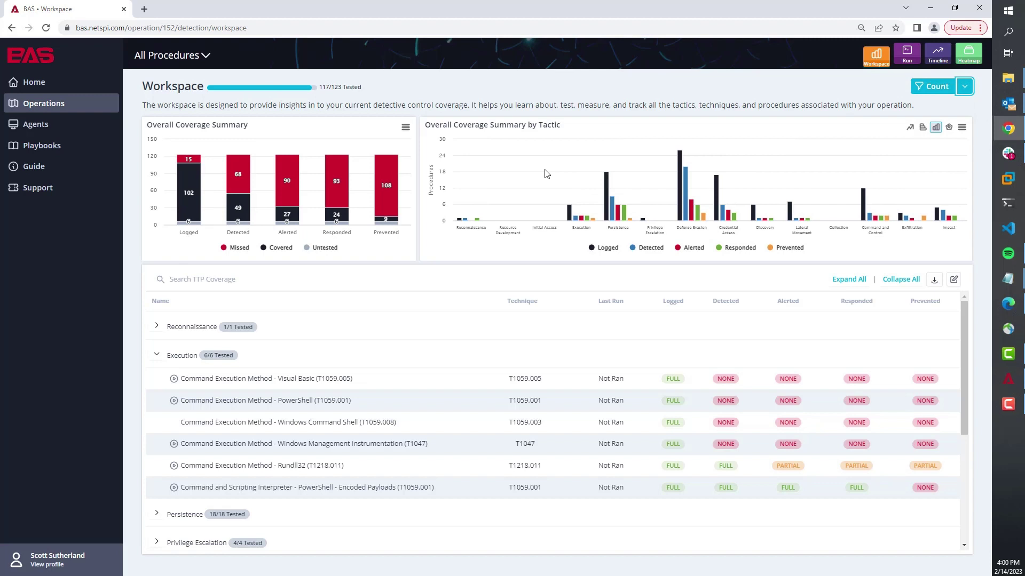
{"action": "left_click", "coordinate": [934, 282]}
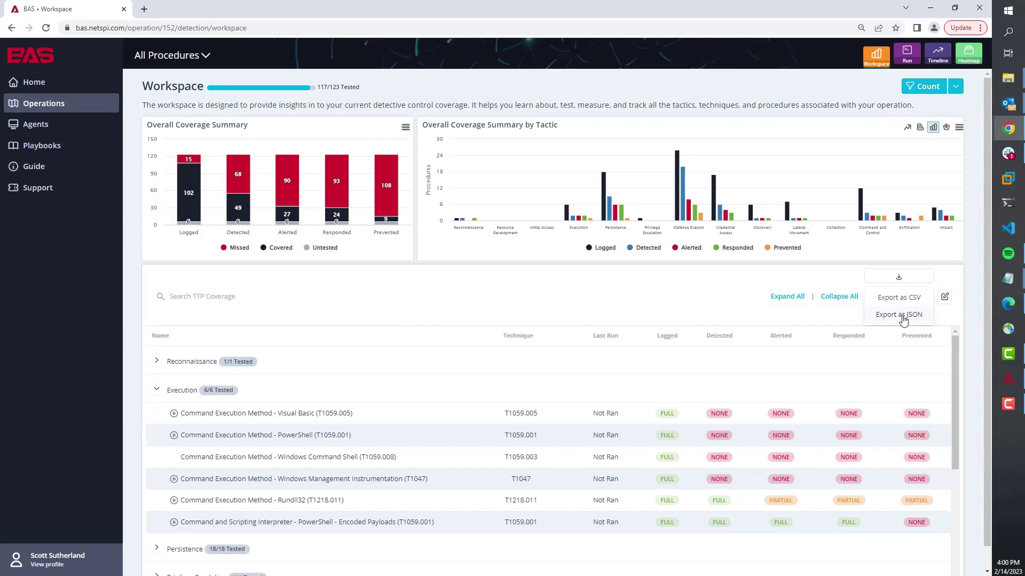
{"action": "left_click", "coordinate": [704, 276]}
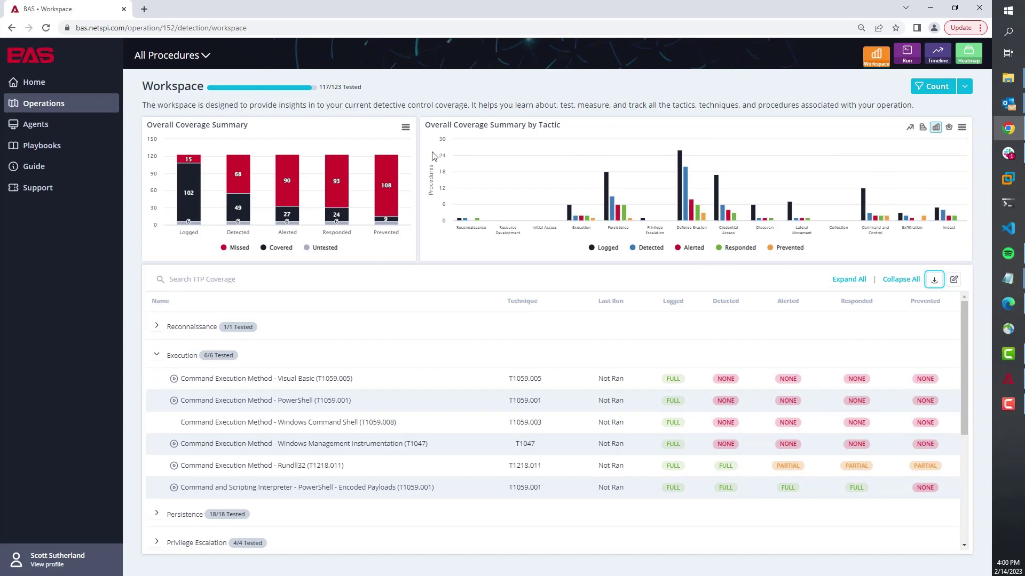
Cycle the Timeline dashboard through Logged, Detected and Alerted coverage, then open the Heatmap
{"action": "left_click", "coordinate": [937, 54]}
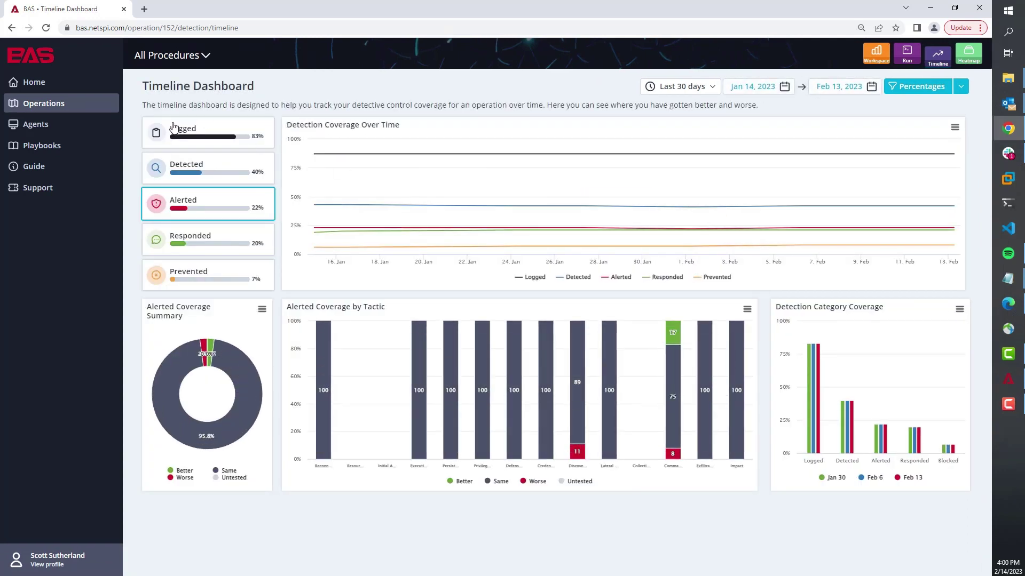
{"action": "left_click", "coordinate": [174, 131]}
{"action": "left_click", "coordinate": [181, 168]}
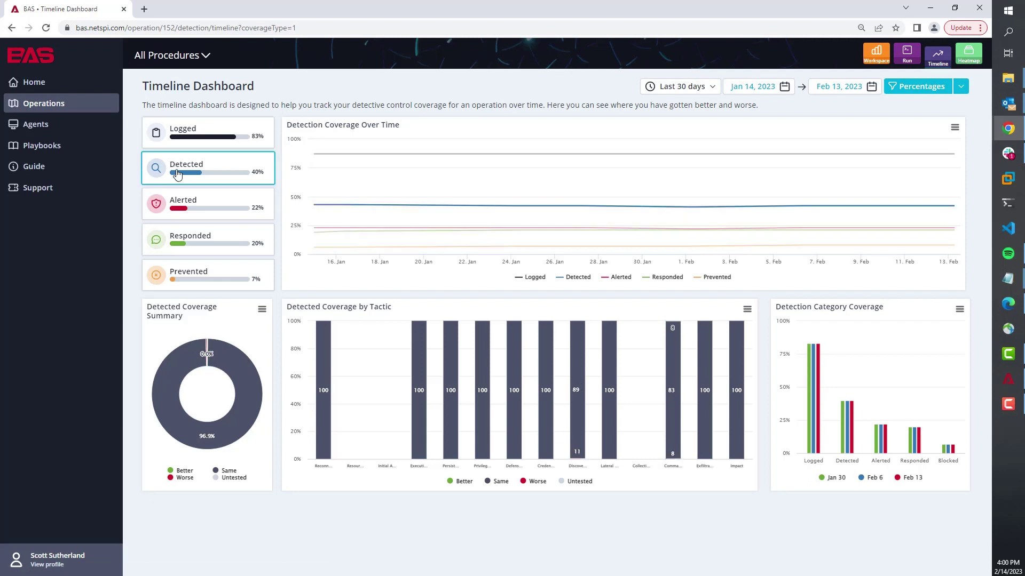
{"action": "left_click", "coordinate": [186, 208]}
{"action": "left_click", "coordinate": [188, 142]}
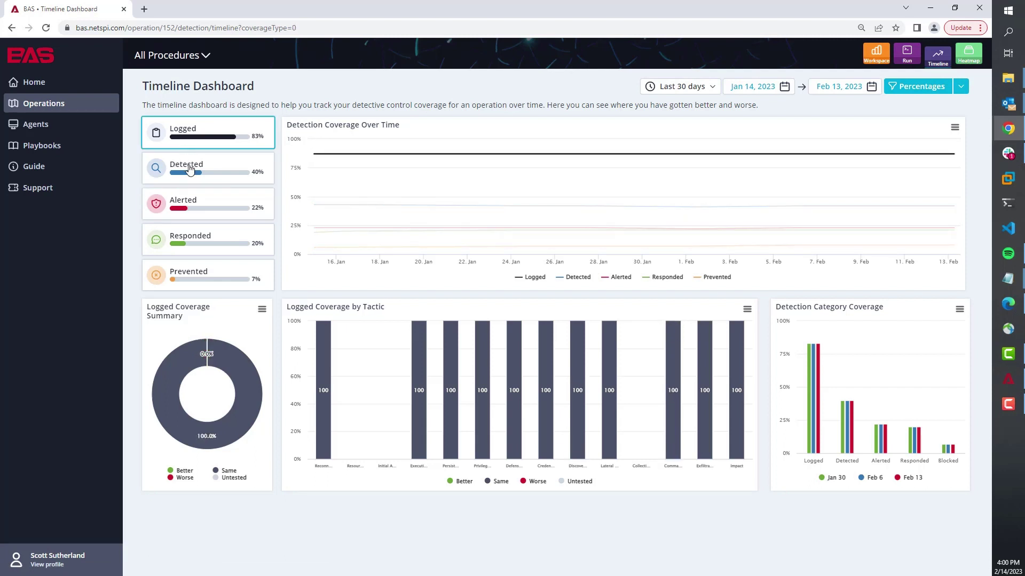
{"action": "left_click", "coordinate": [185, 172]}
{"action": "left_click", "coordinate": [187, 213]}
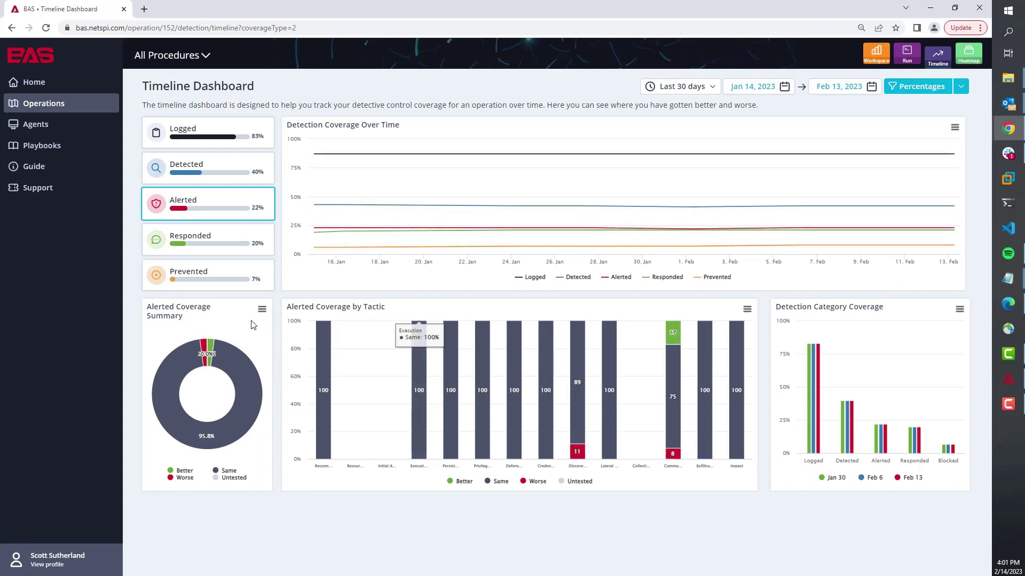
{"action": "mouse_move", "coordinate": [207, 373]}
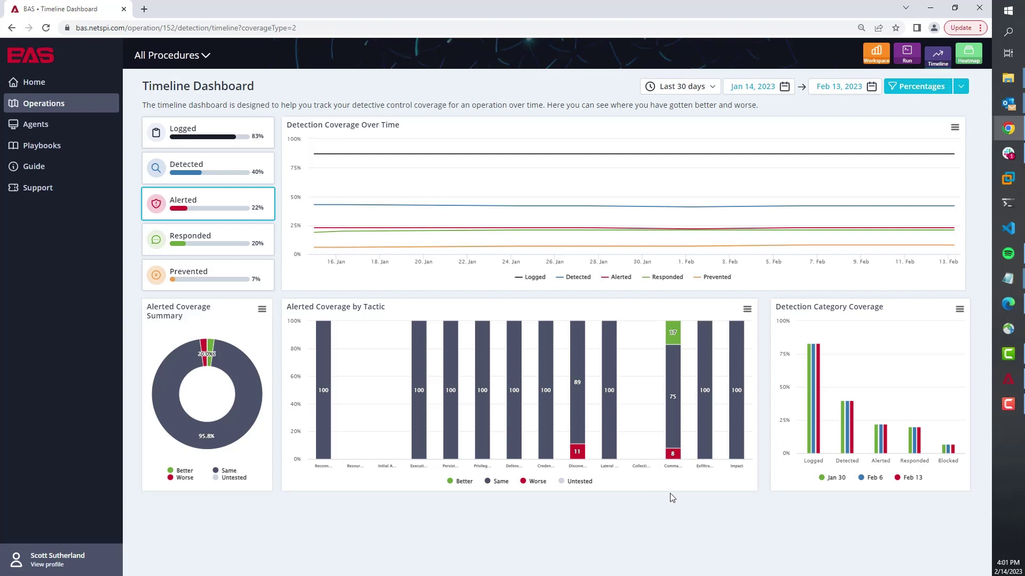
{"action": "left_click", "coordinate": [969, 64]}
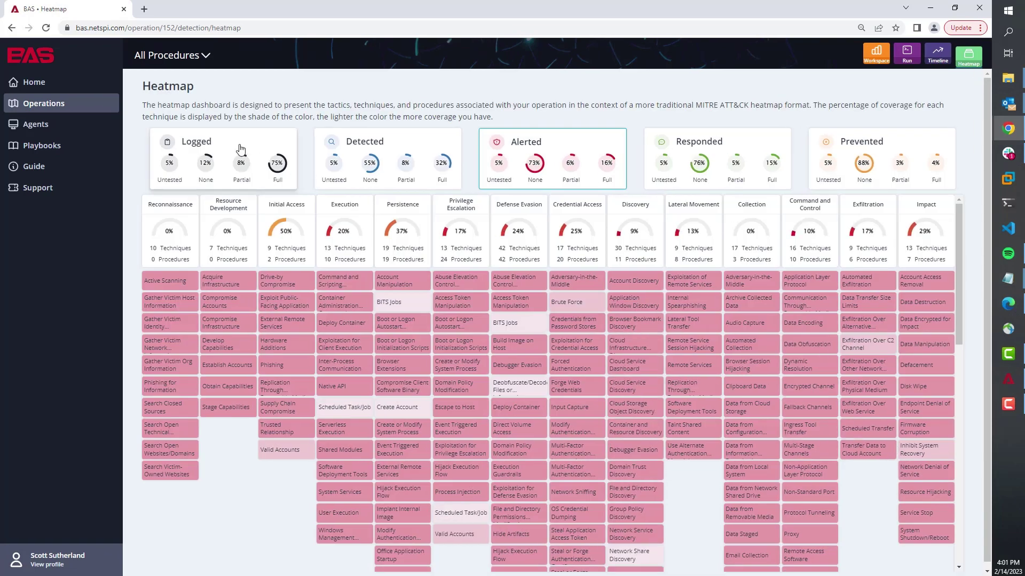
Toggle heatmap coverage between Logged and Alerted, then open the BITS Jobs (T1197) breakdown
{"action": "left_click", "coordinate": [265, 152]}
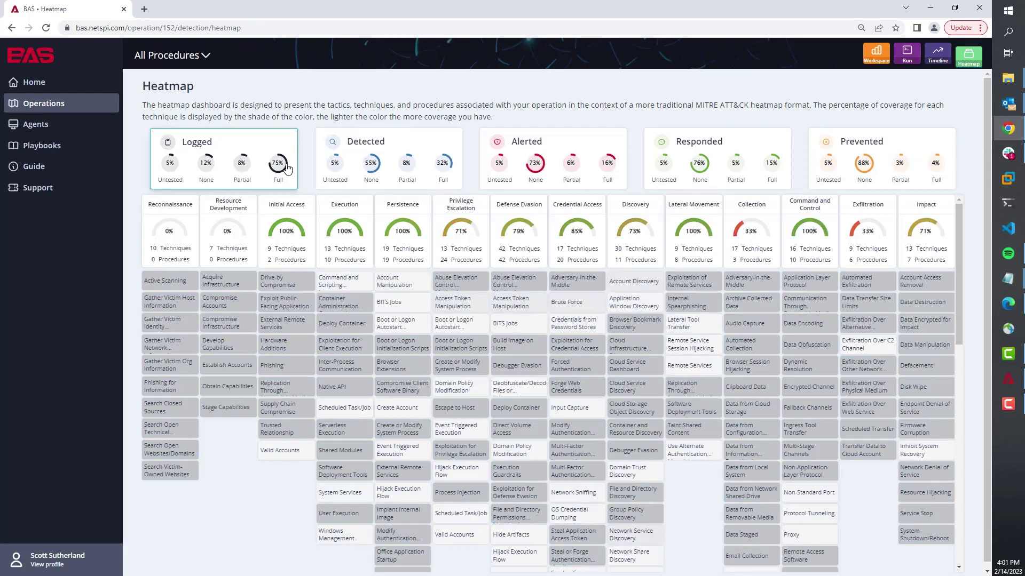
{"action": "left_click", "coordinate": [510, 158]}
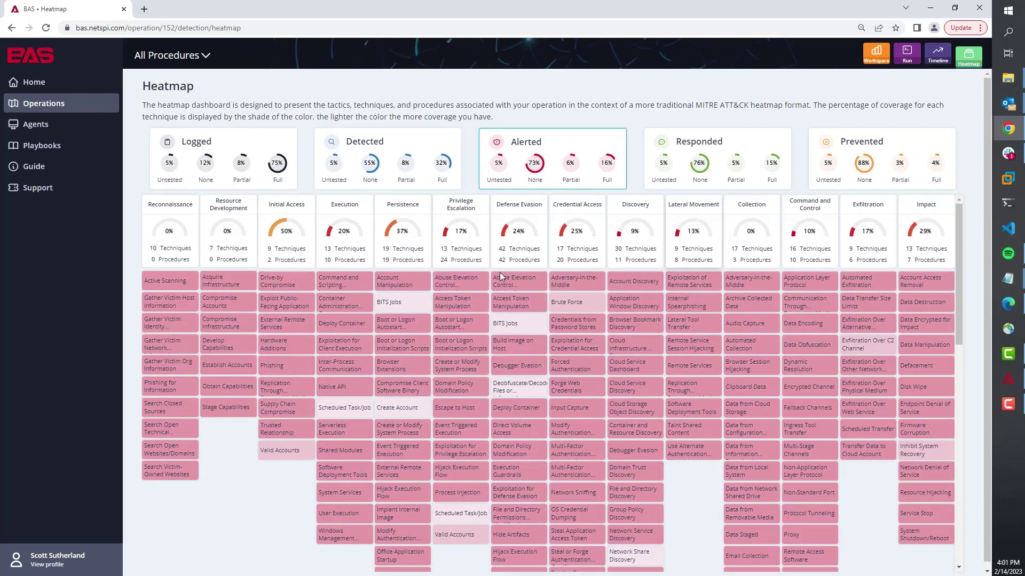
{"action": "left_click", "coordinate": [389, 304]}
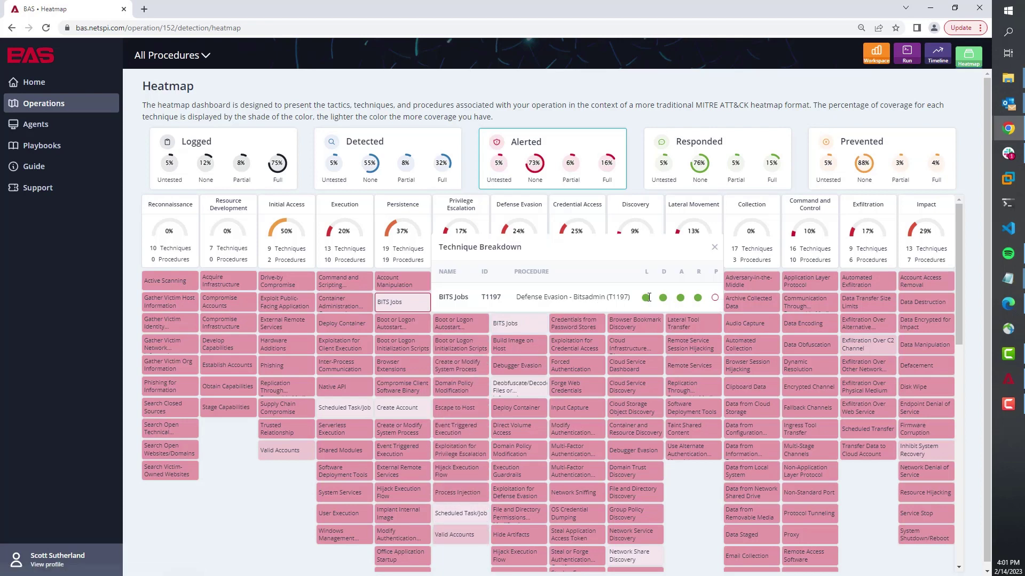
View the Bitsadmin procedure's details in a widened panel, then go to Playbooks
{"action": "left_click", "coordinate": [580, 304]}
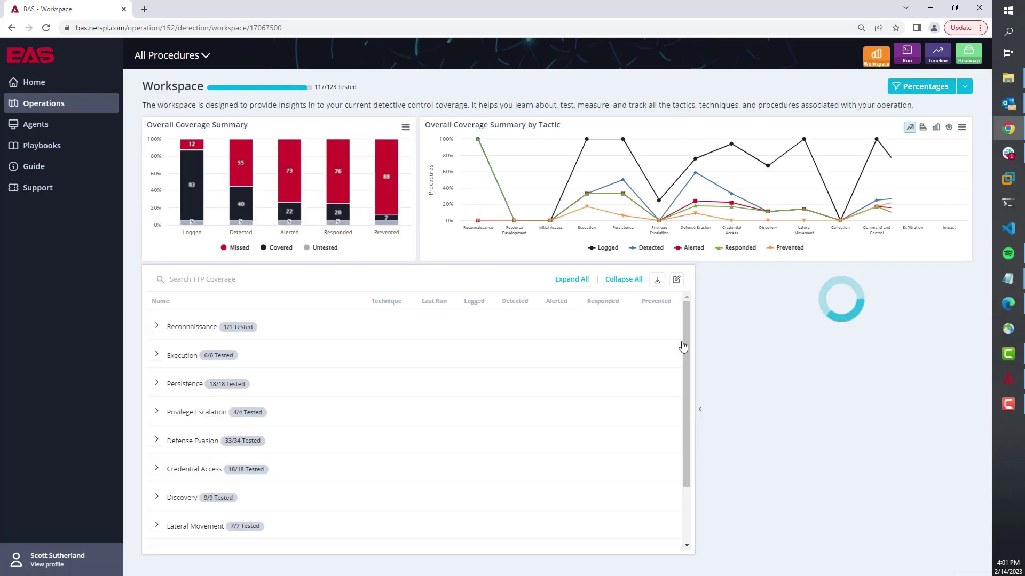
{"action": "left_click", "coordinate": [698, 389]}
{"action": "left_click_drag", "start_coordinate": [438, 303], "coordinate": [603, 305]}
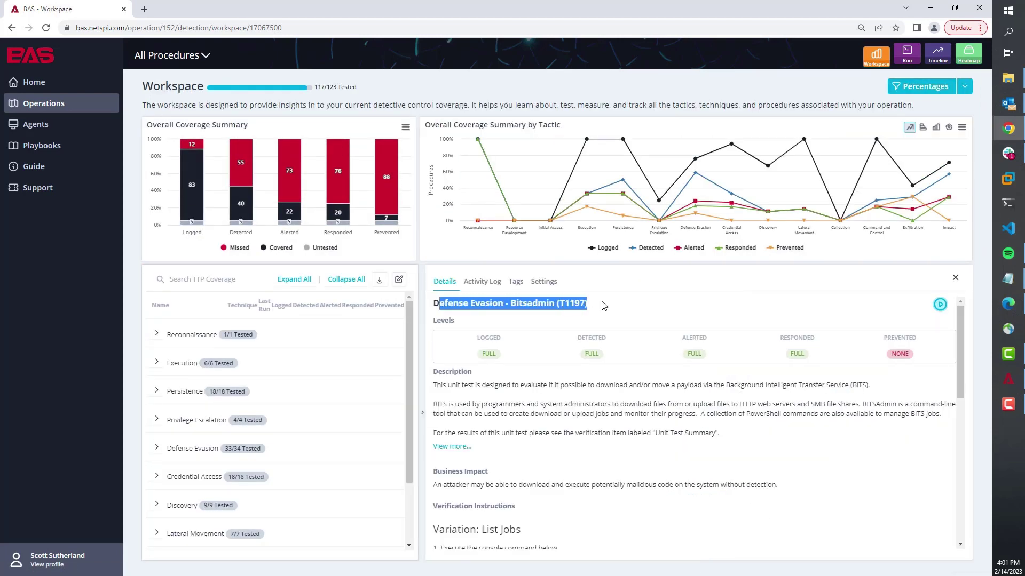
{"action": "left_click", "coordinate": [53, 148]}
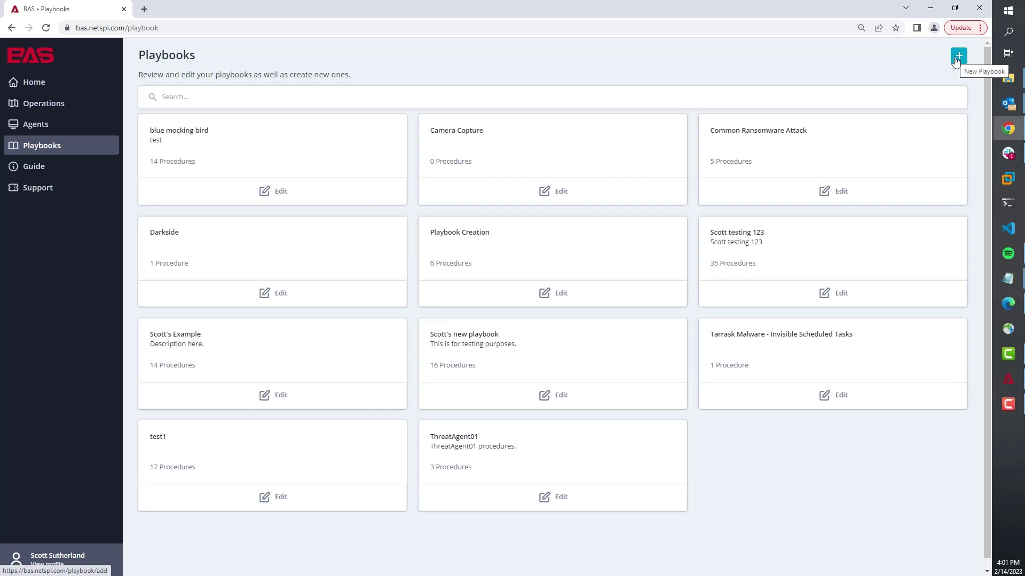
Start a new playbook, open the procedure picker, and try ticking Execution procedures
{"action": "left_click", "coordinate": [955, 60]}
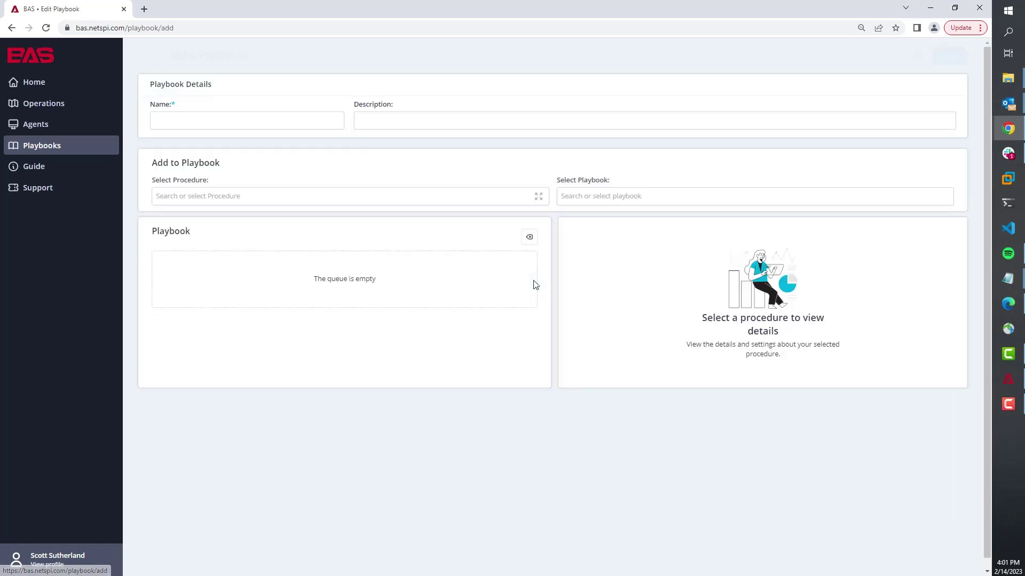
{"action": "left_click", "coordinate": [539, 198]}
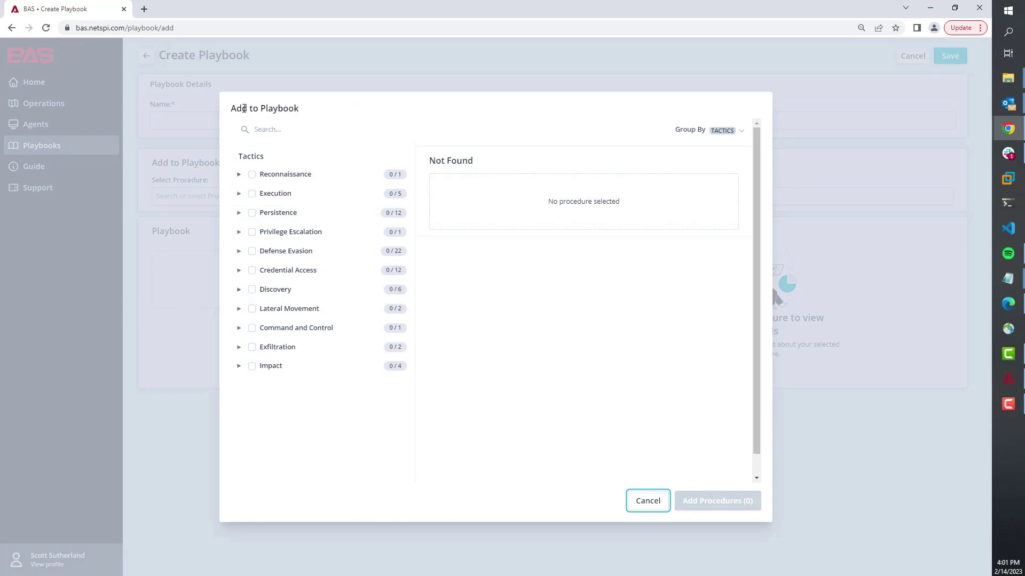
{"action": "left_click", "coordinate": [239, 194]}
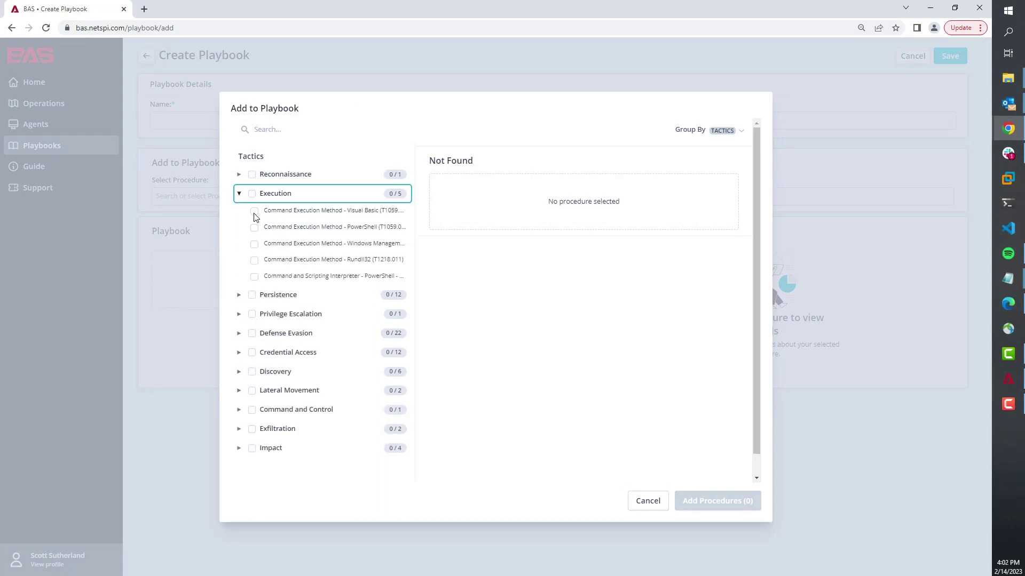
{"action": "left_click", "coordinate": [254, 212]}
{"action": "left_click", "coordinate": [240, 194]}
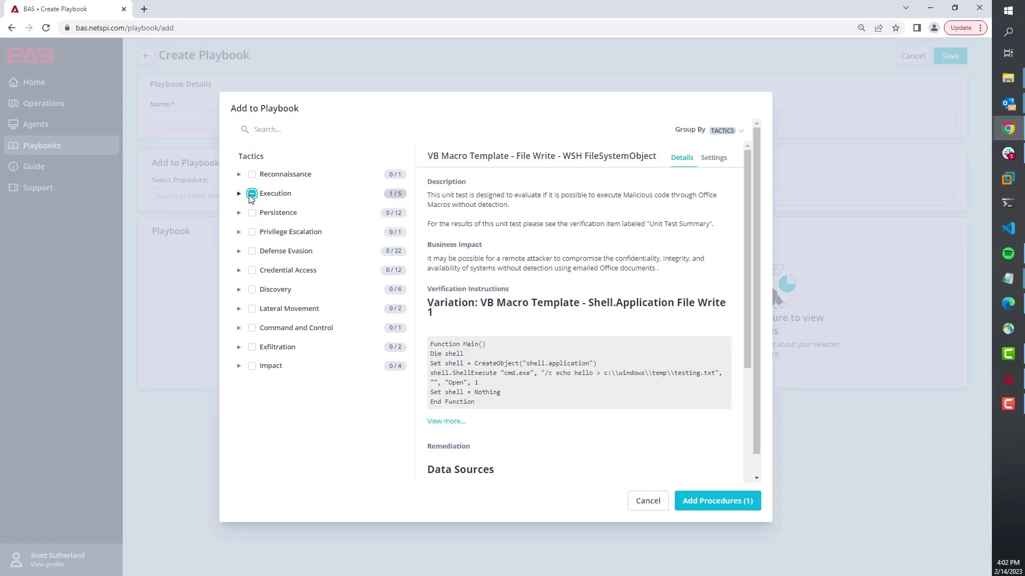
{"action": "left_click", "coordinate": [251, 193]}
{"action": "left_click", "coordinate": [238, 193]}
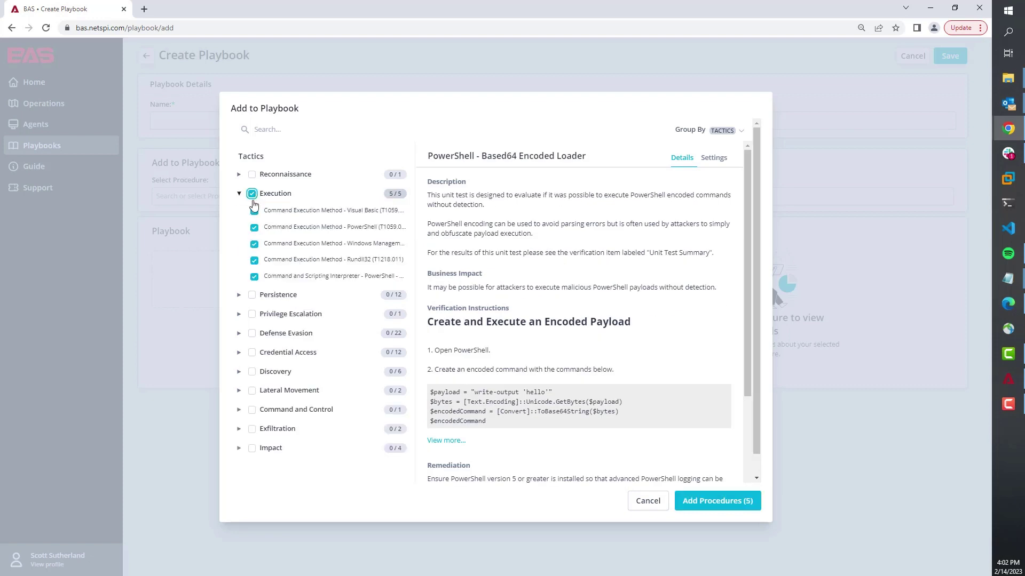
{"action": "left_click", "coordinate": [254, 211]}
{"action": "left_click", "coordinate": [249, 195]}
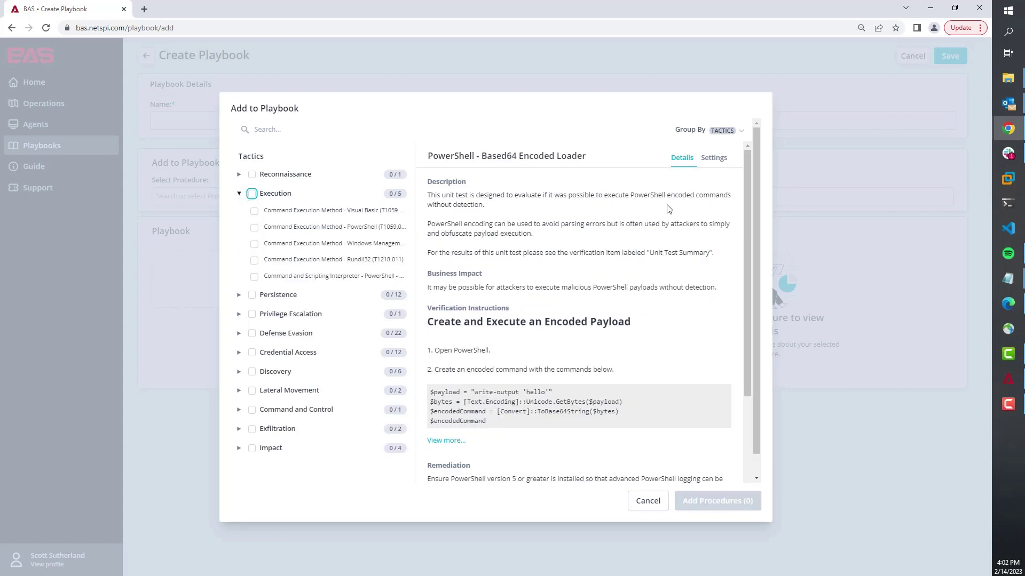
Group procedures by Tags and select all 14 Blue Mockingbird threat-actor procedures
{"action": "left_click", "coordinate": [724, 130]}
{"action": "left_click", "coordinate": [711, 167]}
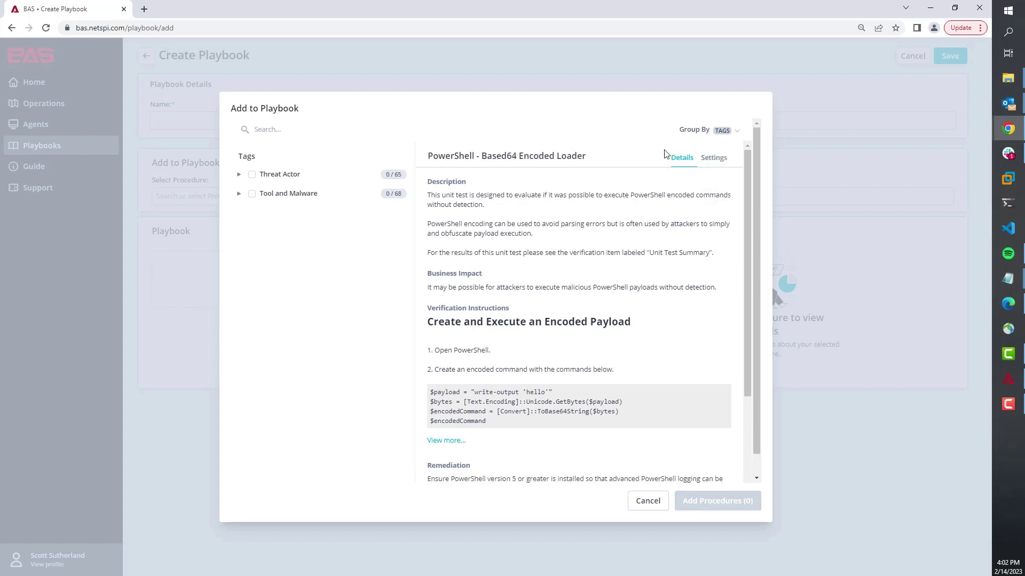
{"action": "left_click", "coordinate": [238, 176]}
{"action": "left_click", "coordinate": [243, 213]}
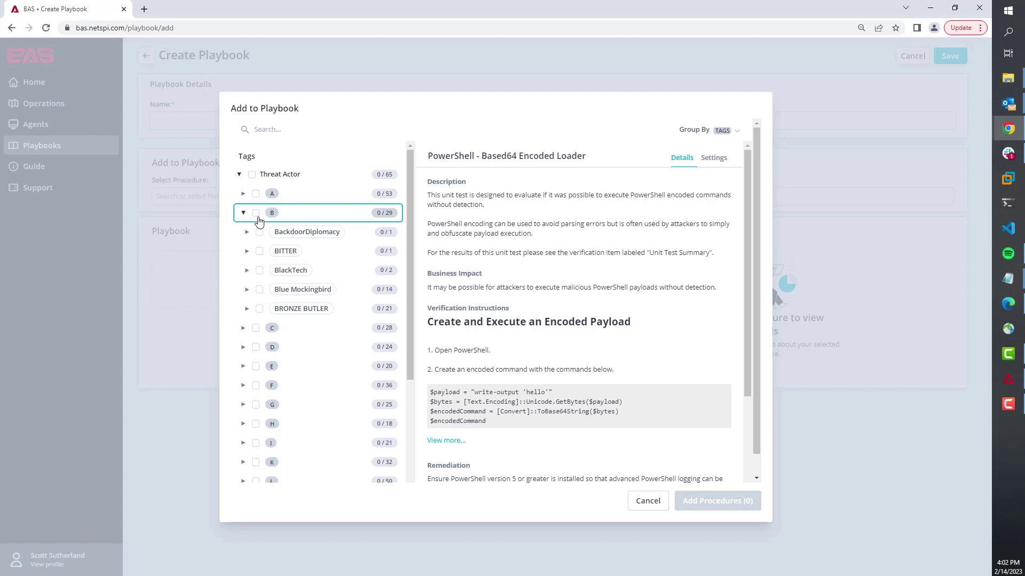
{"action": "left_click", "coordinate": [259, 290]}
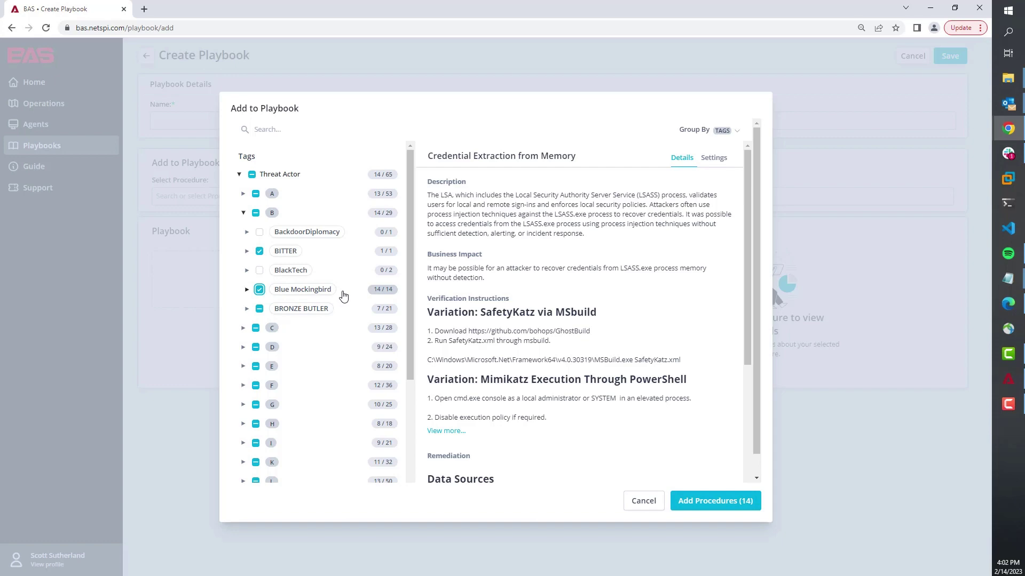
Add the 14 selected Blue Mockingbird procedures to the playbook and review the resulting list
{"action": "left_click", "coordinate": [693, 500]}
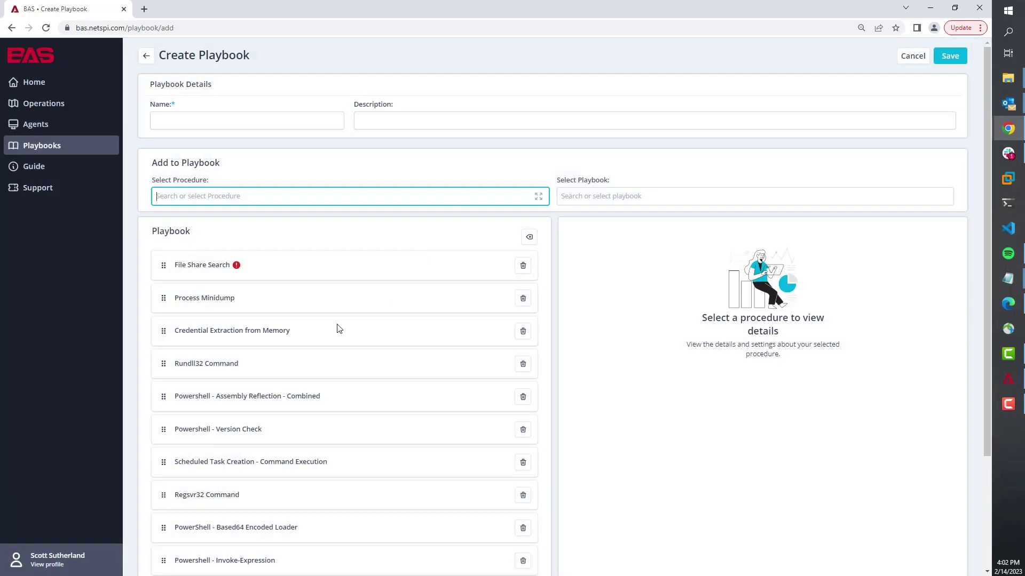
{"action": "scroll", "coordinate": [219, 267], "scroll_direction": "down", "scroll_amount": 2}
{"action": "scroll", "coordinate": [238, 236], "scroll_direction": "up", "scroll_amount": 2}
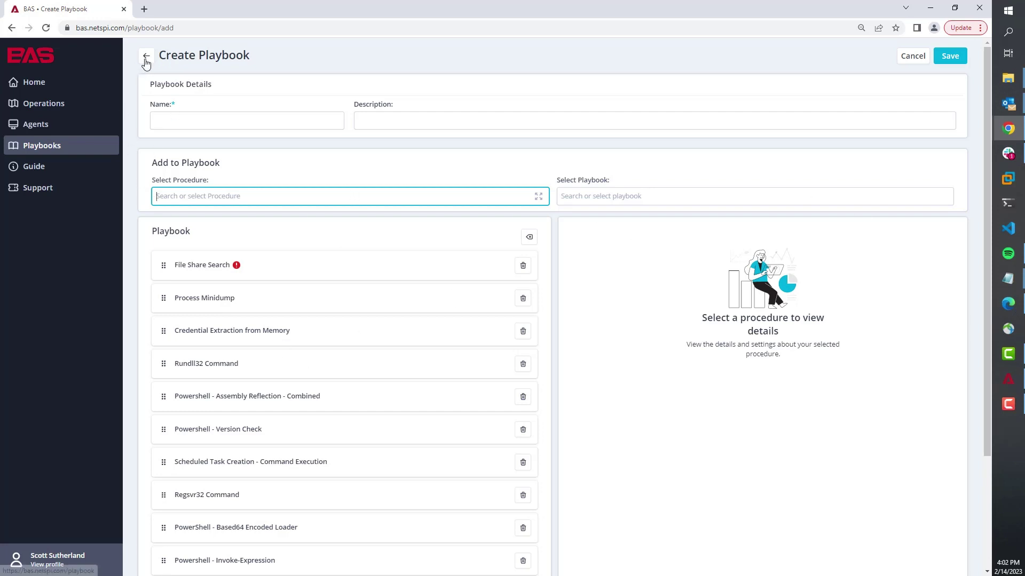
Start a new operation named 'test' in the Operations section
{"action": "left_click", "coordinate": [61, 104]}
{"action": "left_click", "coordinate": [962, 60]}
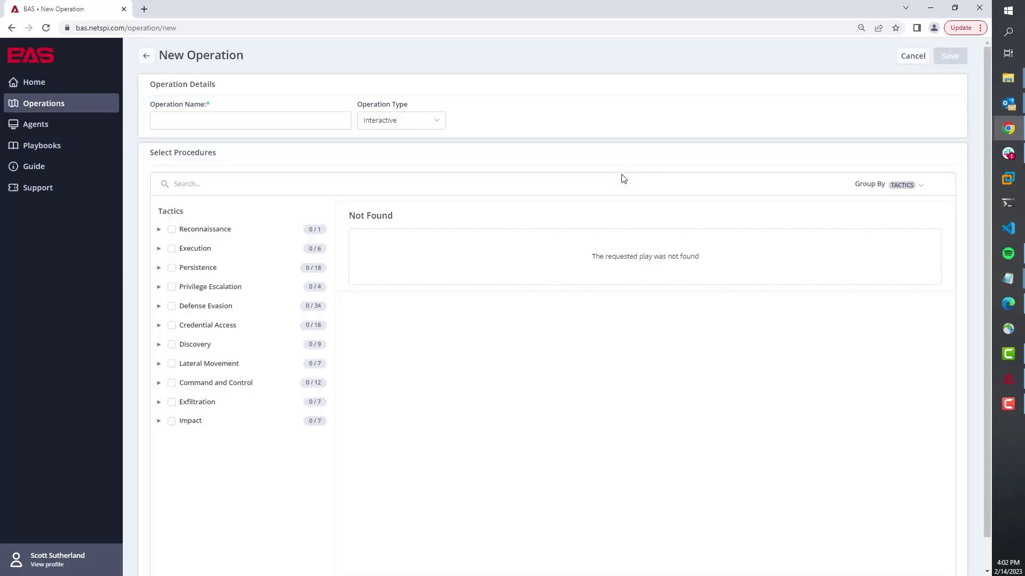
{"action": "left_click", "coordinate": [284, 122]}
{"action": "type", "text": "test"}
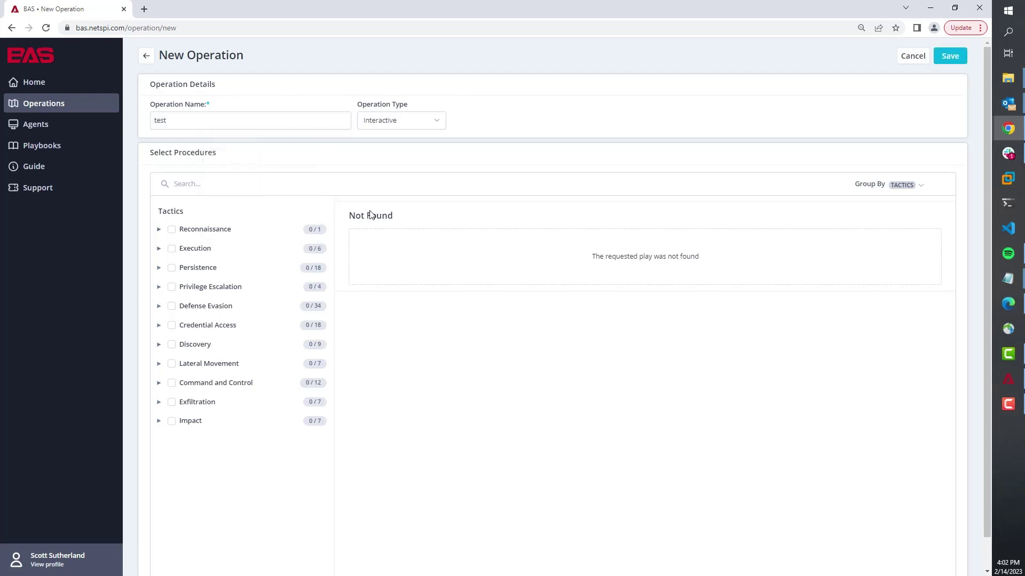
Set the operation type to Scheduled with scheduling enabled, then leave it unsaved for the Home dashboard
{"action": "left_click", "coordinate": [438, 120]}
{"action": "left_click", "coordinate": [402, 146]}
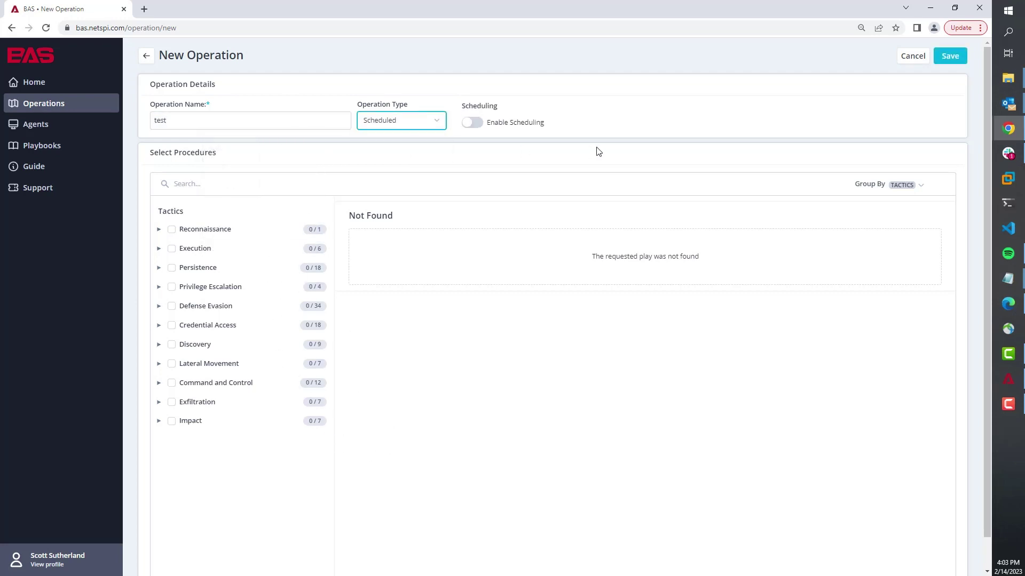
{"action": "left_click", "coordinate": [480, 126]}
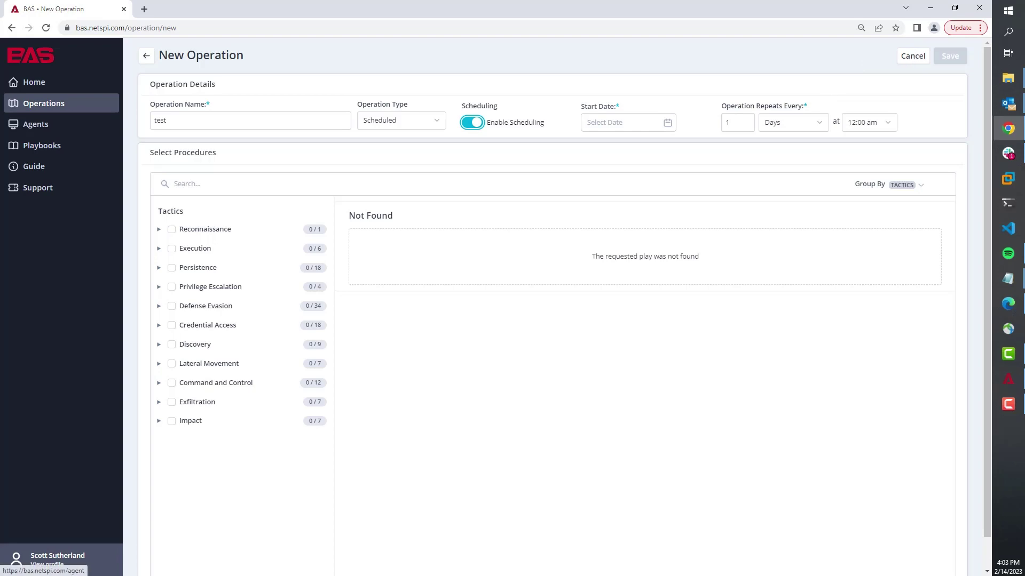
{"action": "left_click", "coordinate": [33, 82]}
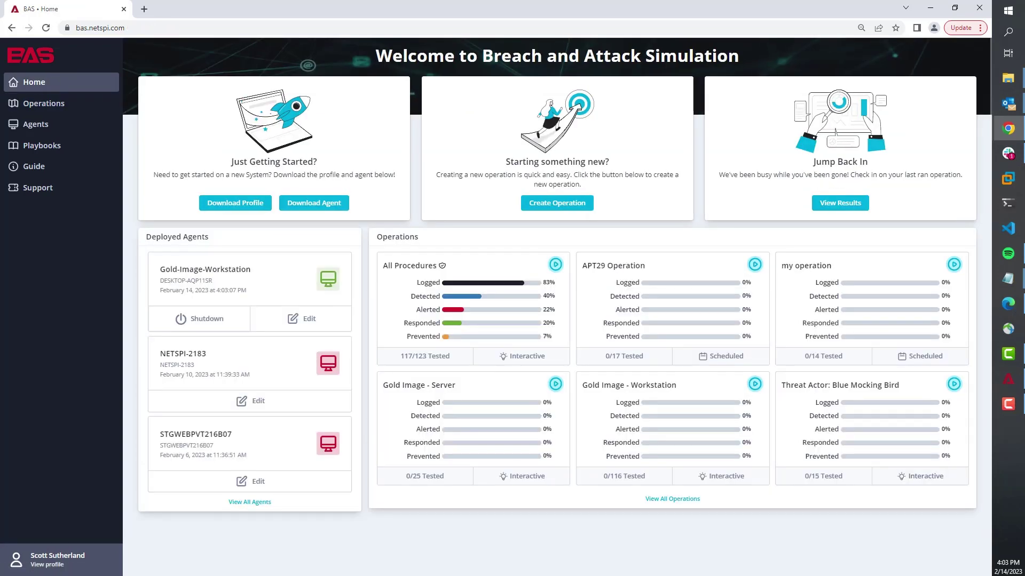